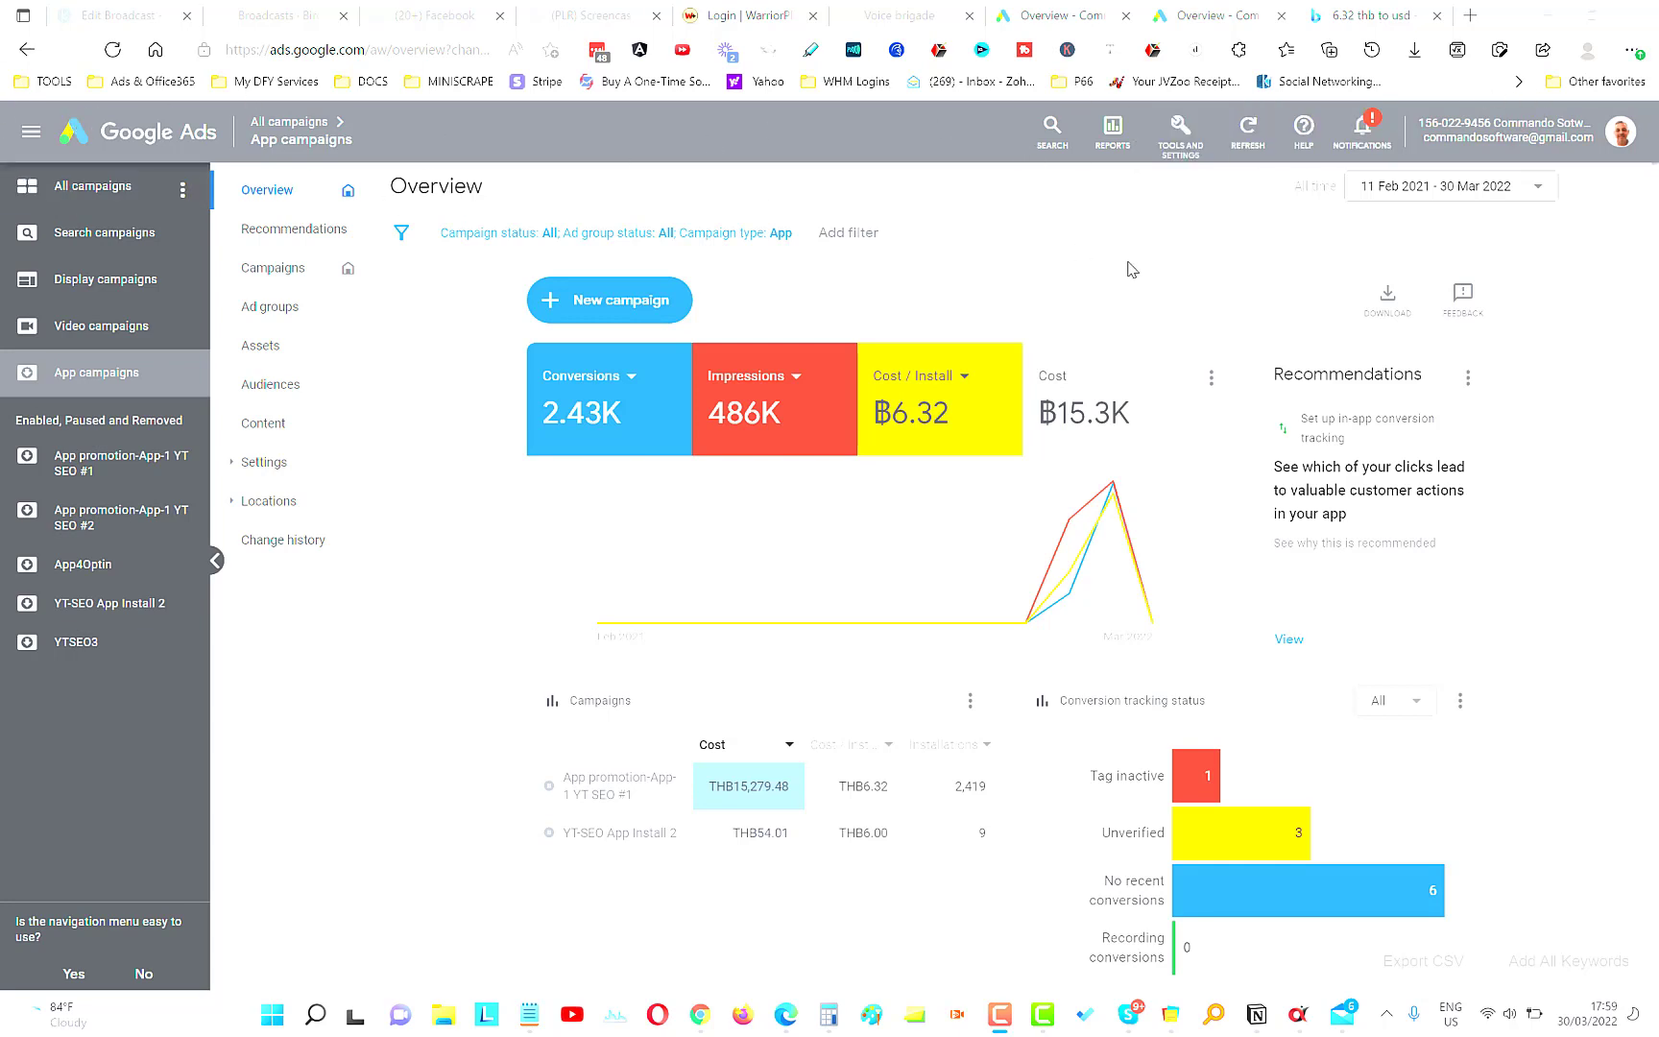
- Open the list of custom segments in the Audience manager
click(1189, 151)
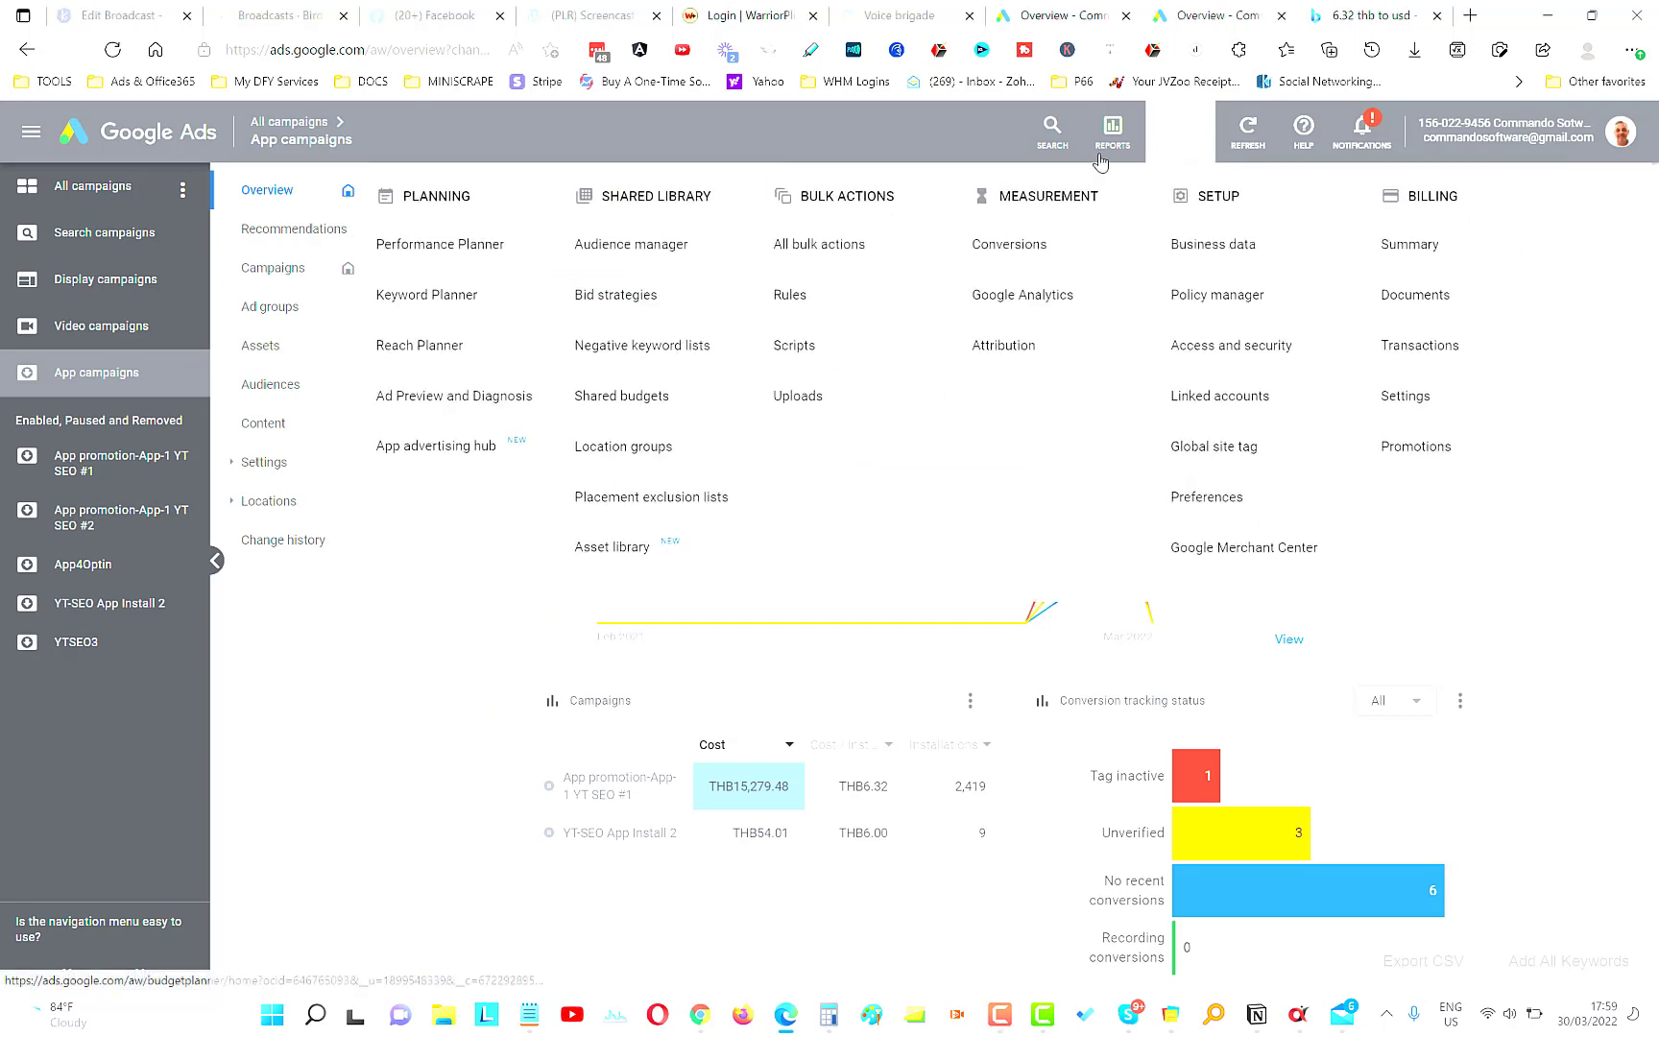
click(630, 247)
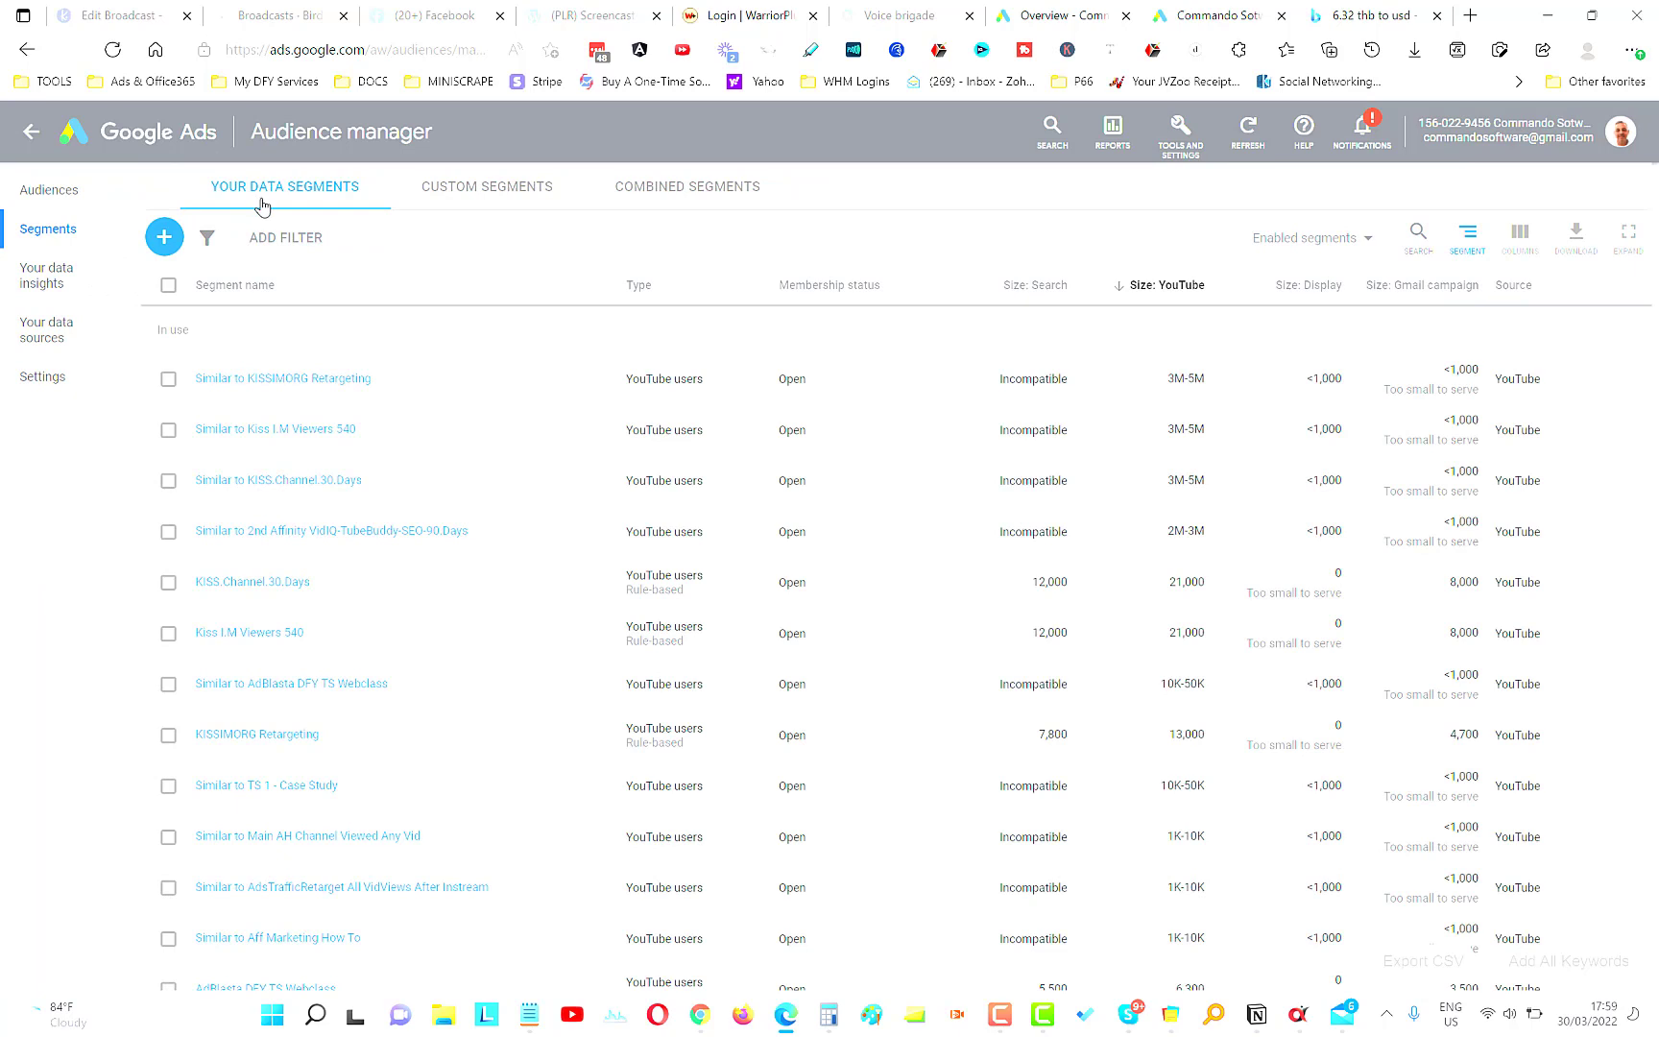
click(476, 196)
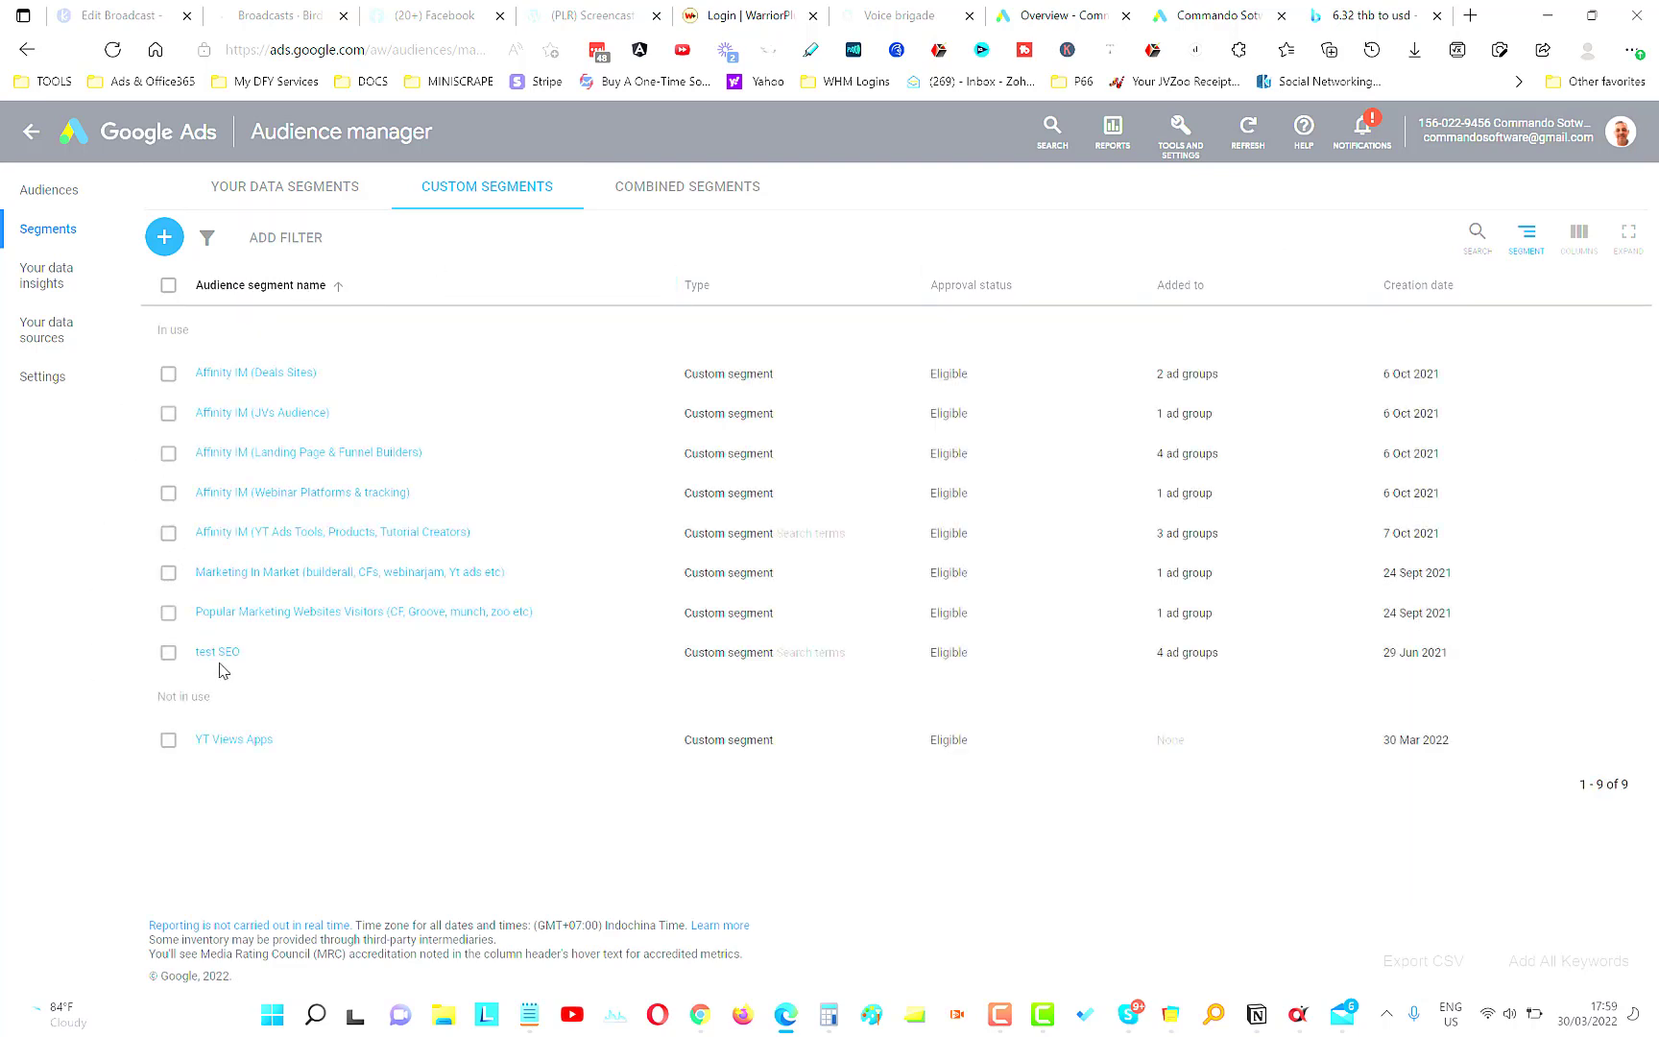
- Examine the websites defined in the test SEO custom segment, then close its editor
mouse_move(208, 655)
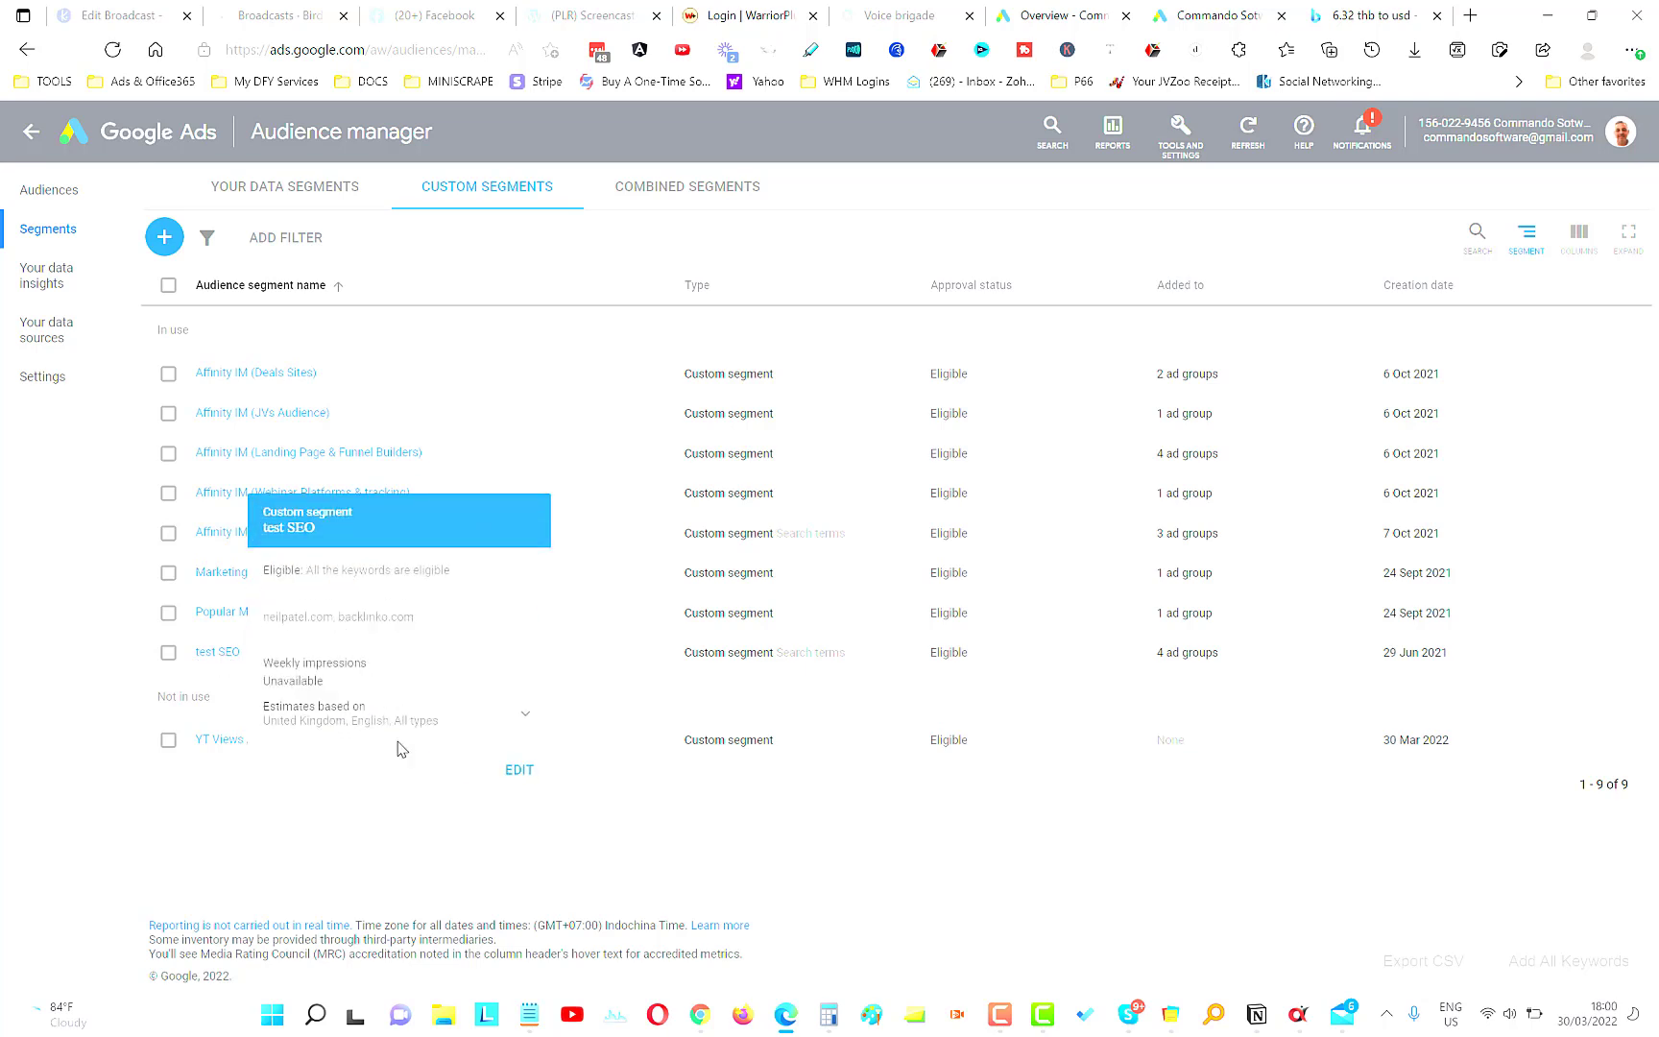
click(526, 773)
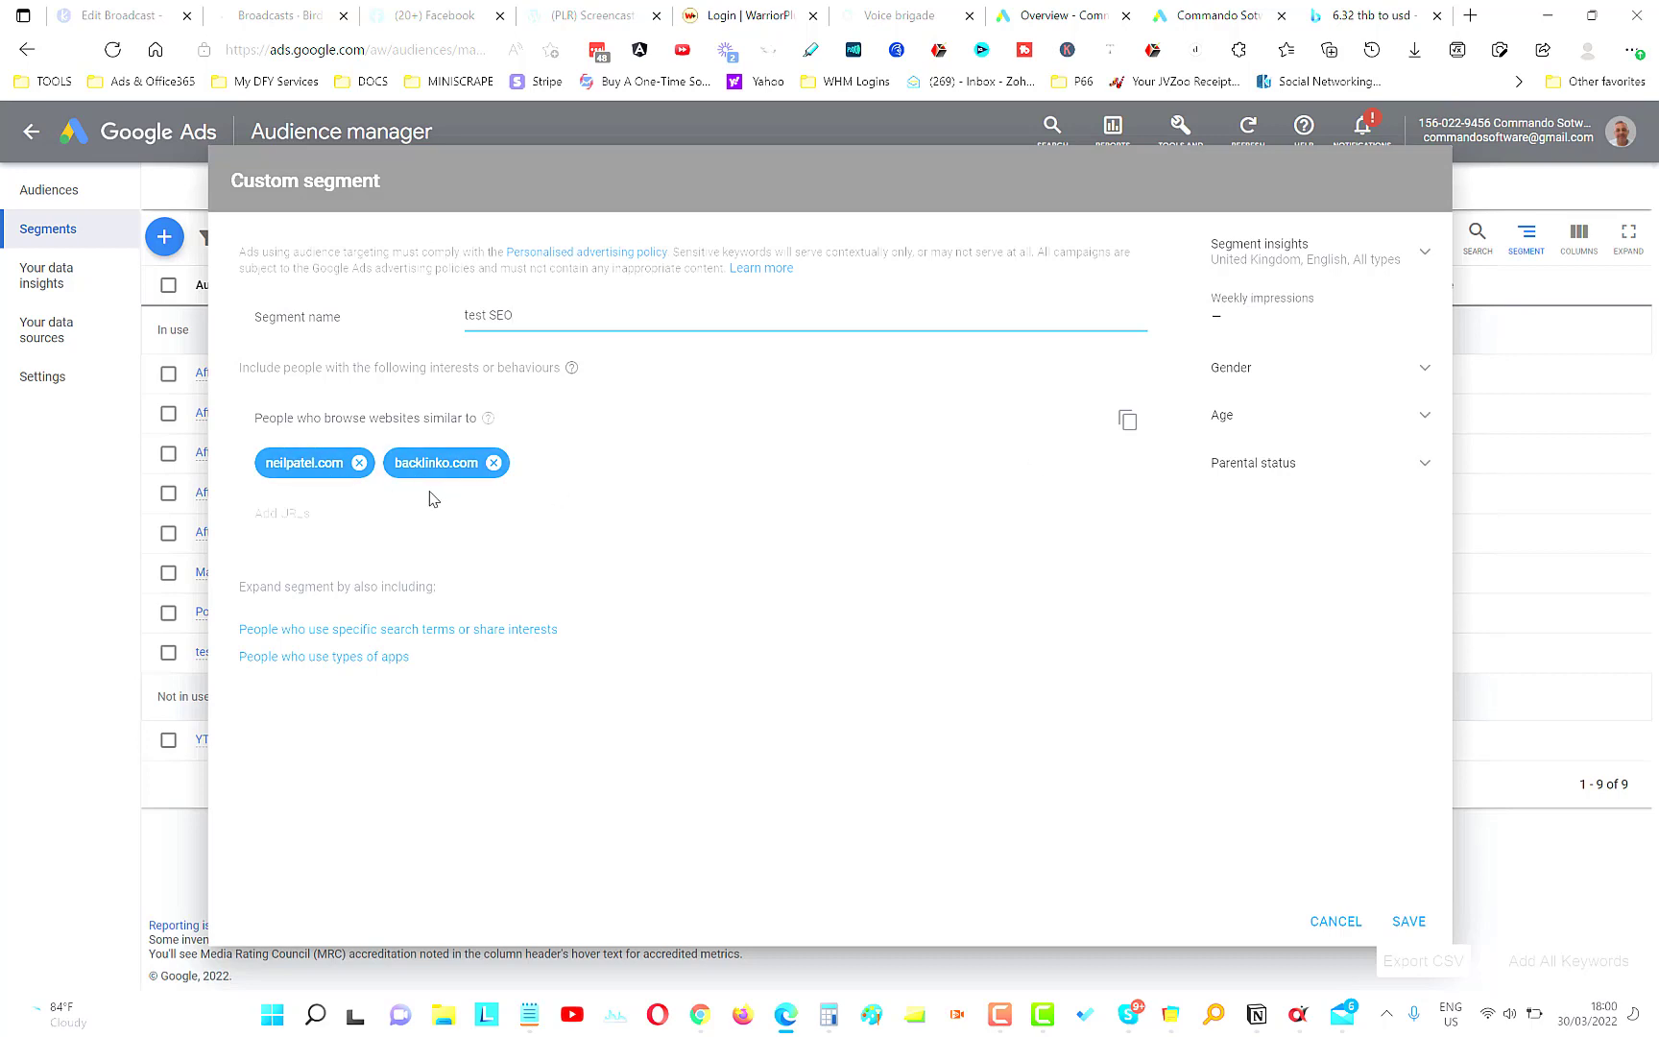
click(1335, 921)
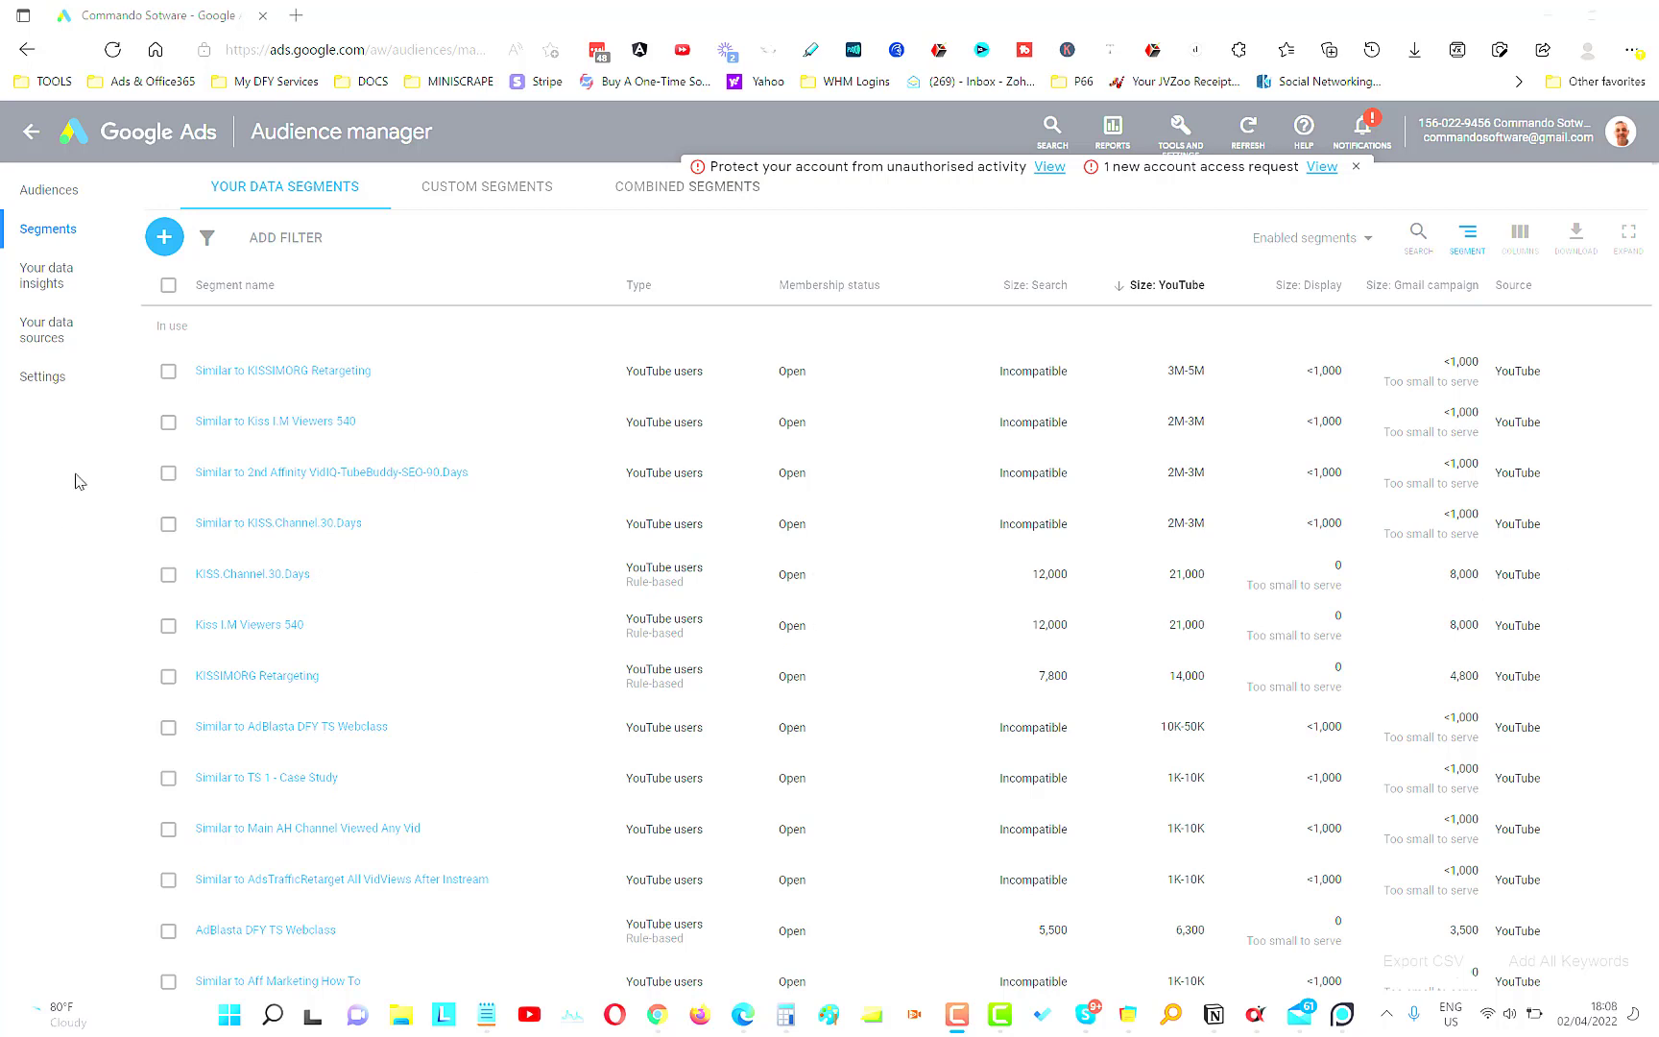
- Start a new custom segment named "Test Launch jacking" in the Audience manager and expand it to people who browse types of websites
click(1180, 140)
click(648, 233)
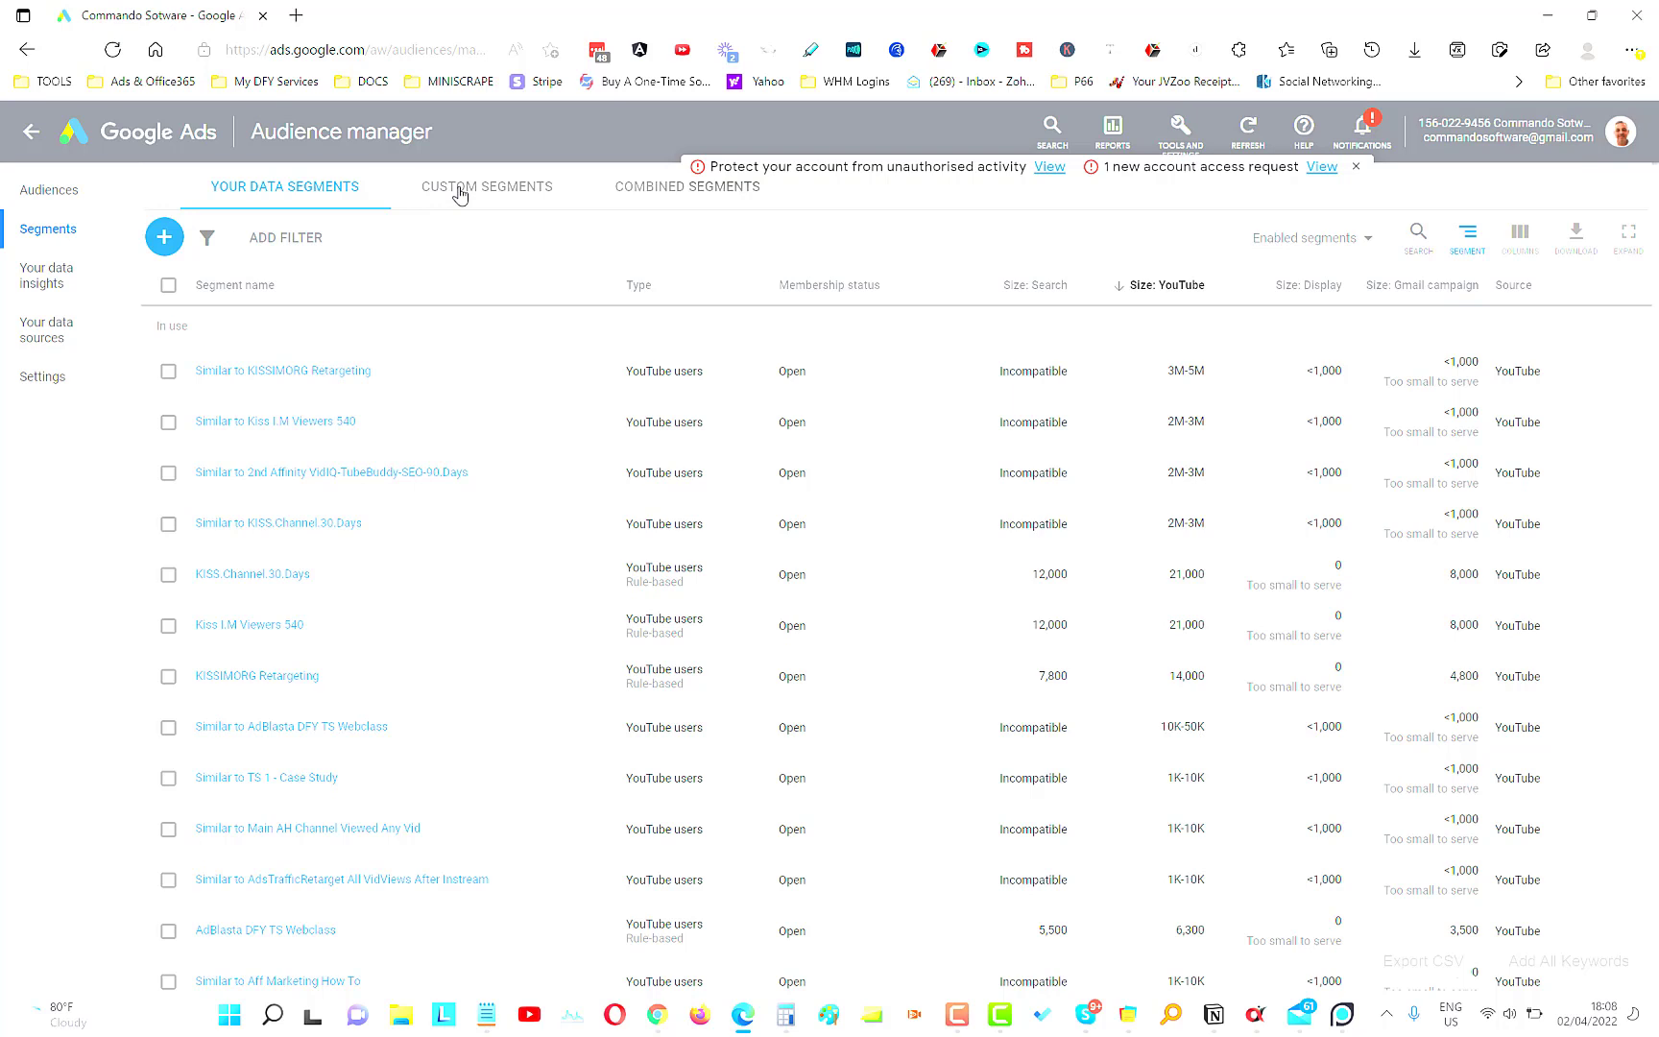
click(460, 193)
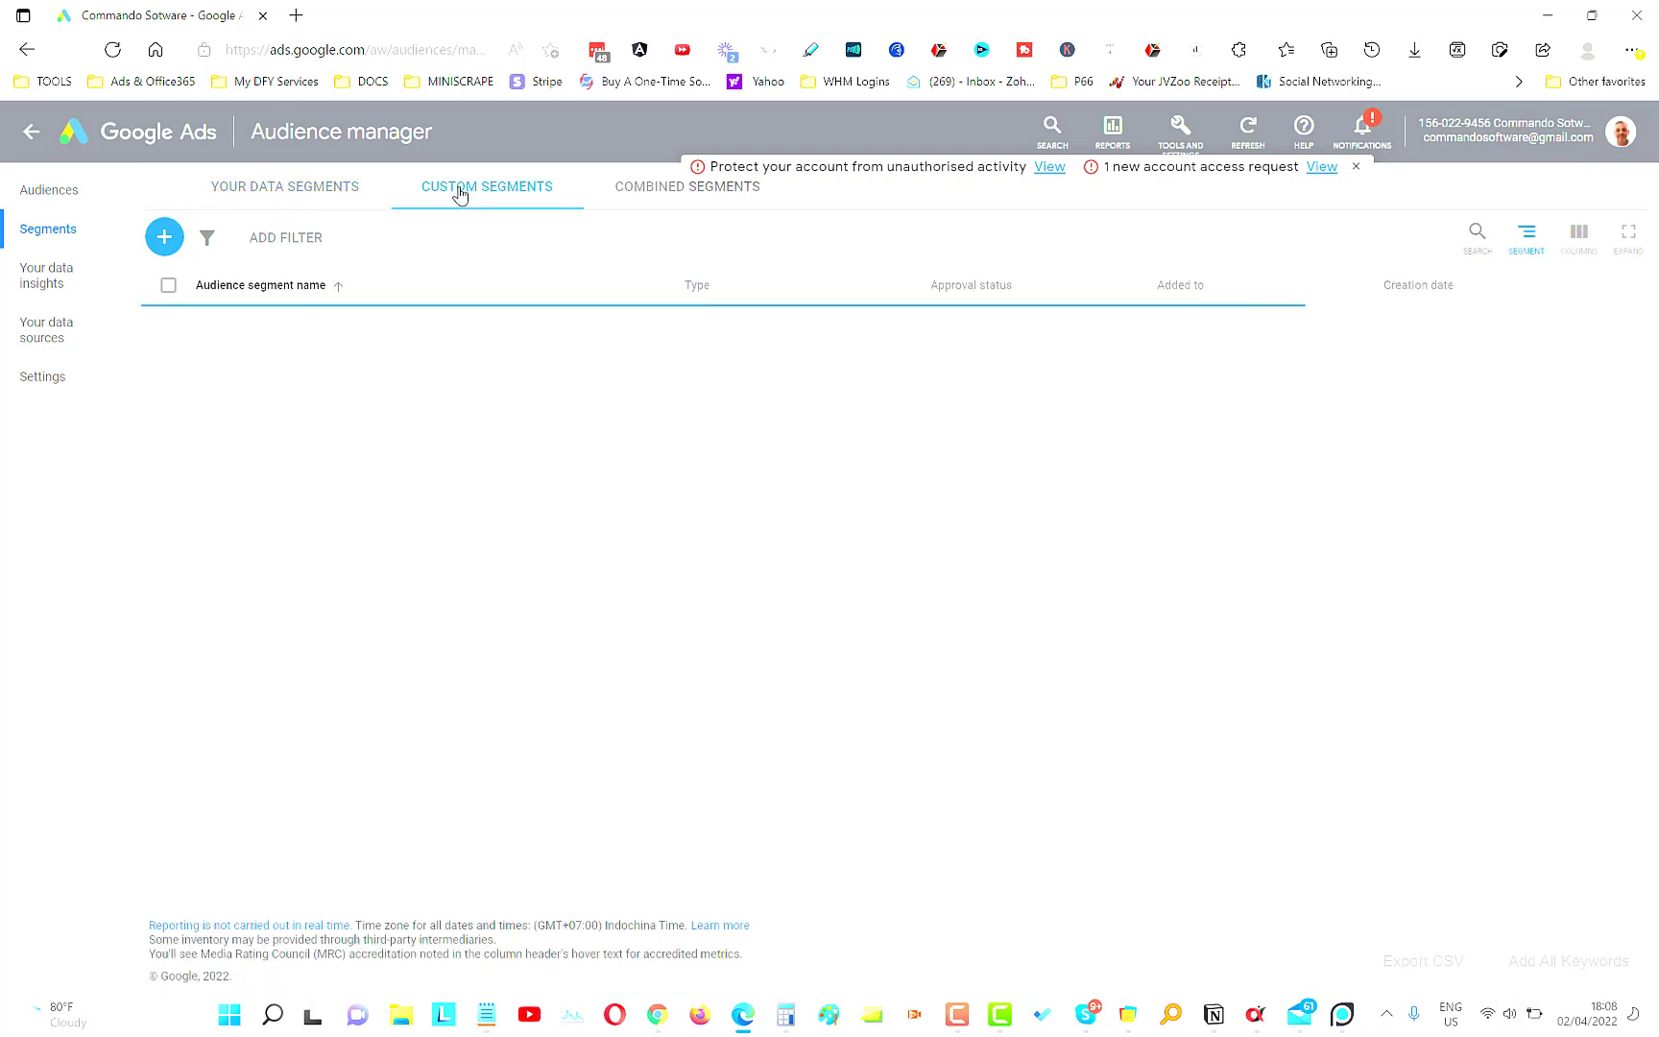
click(163, 244)
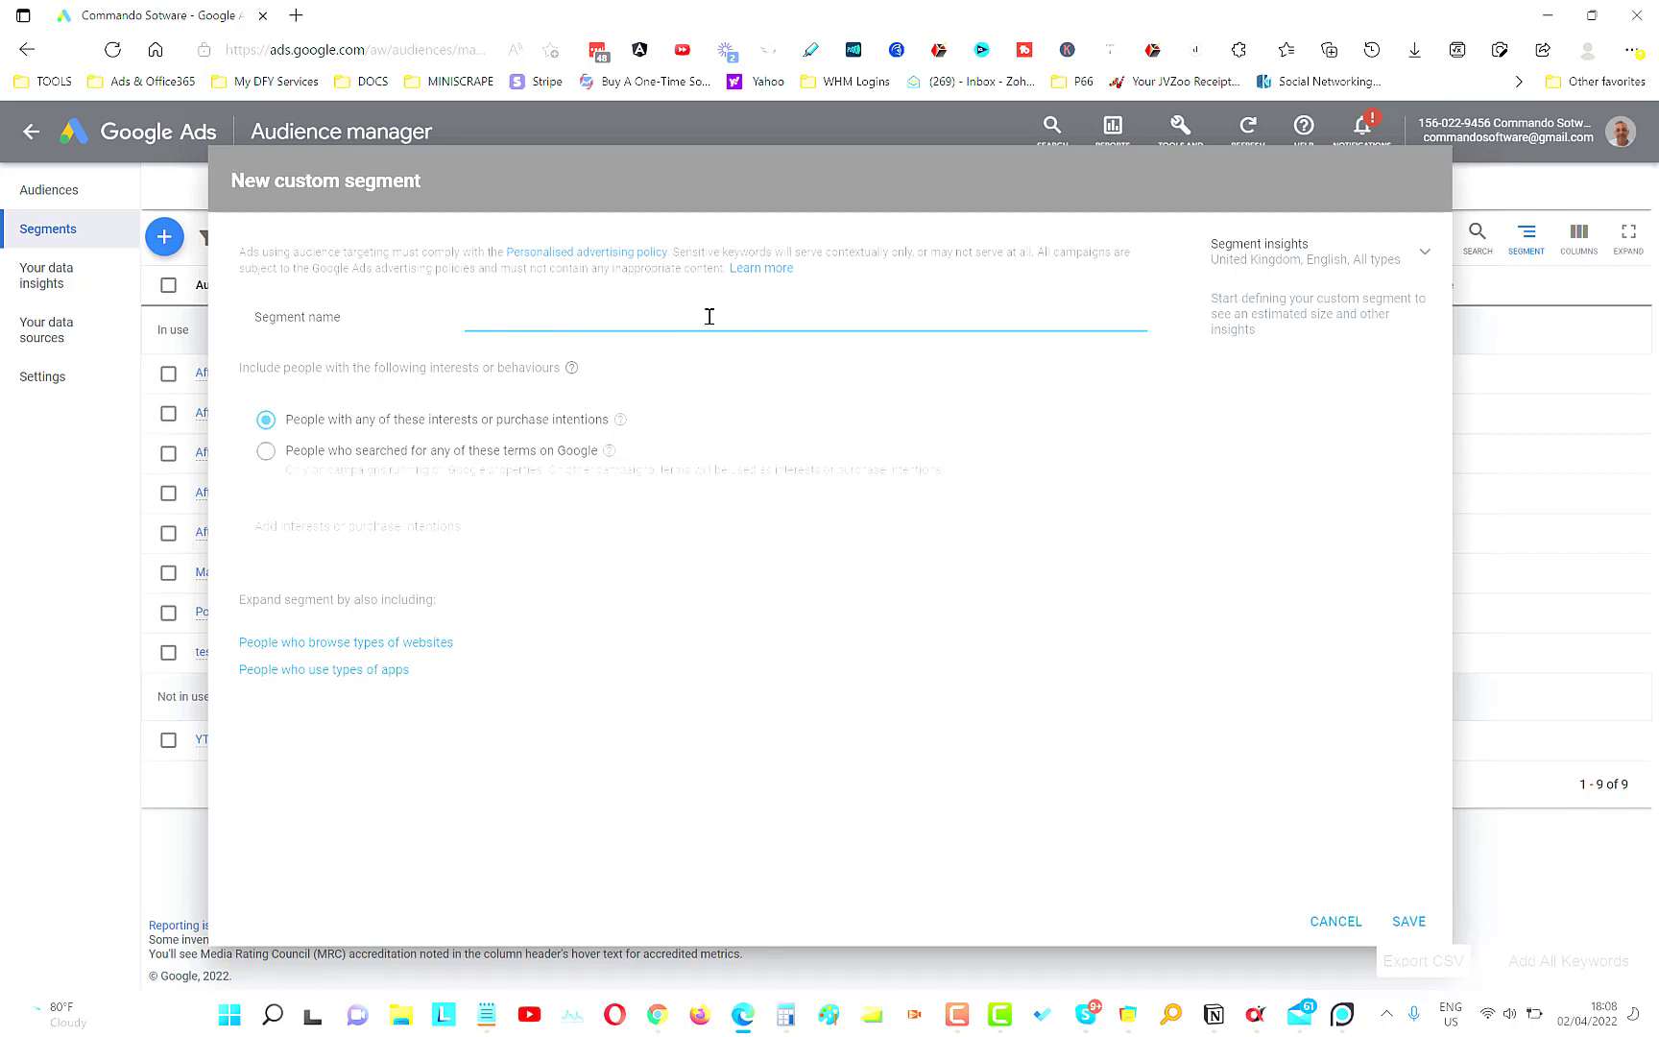
text(Test Launch jacking)
click(333, 650)
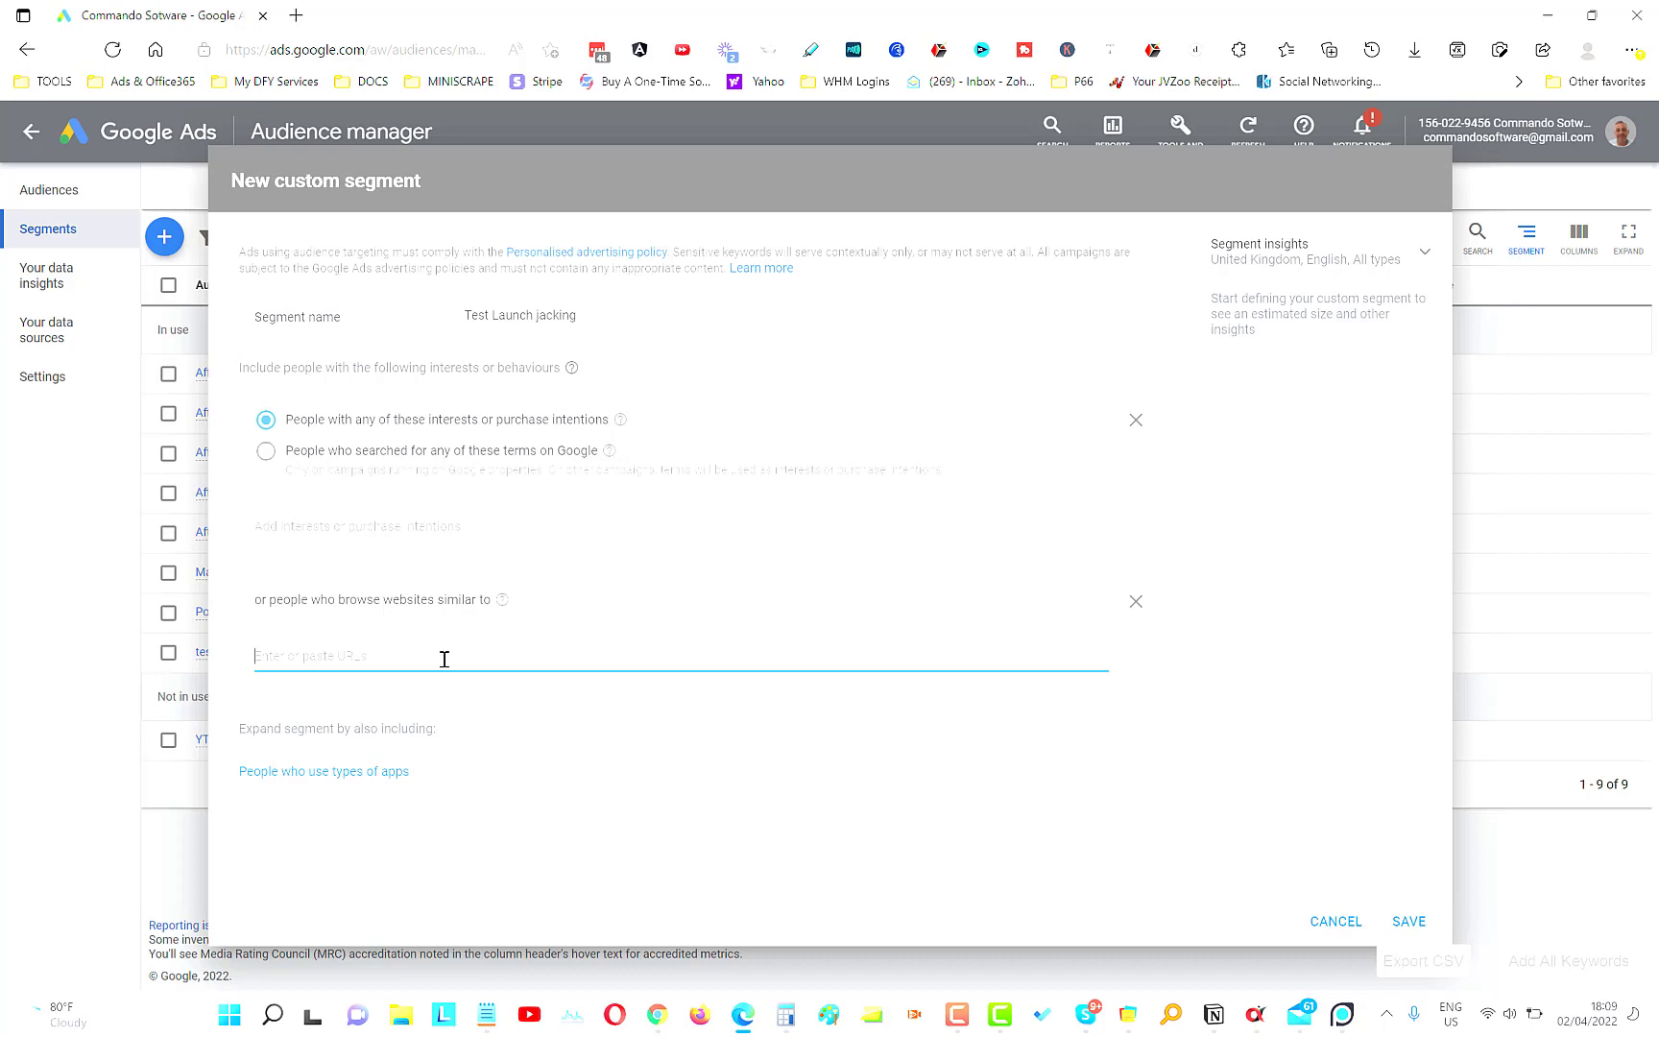
text(https://)
key(BackSpace)
key(BackSpace)
key(BackSpace)
key(BackSpace)
key(BackSpace)
key(BackSpace)
key(BackSpace)
key(BackSpace)
click(501, 601)
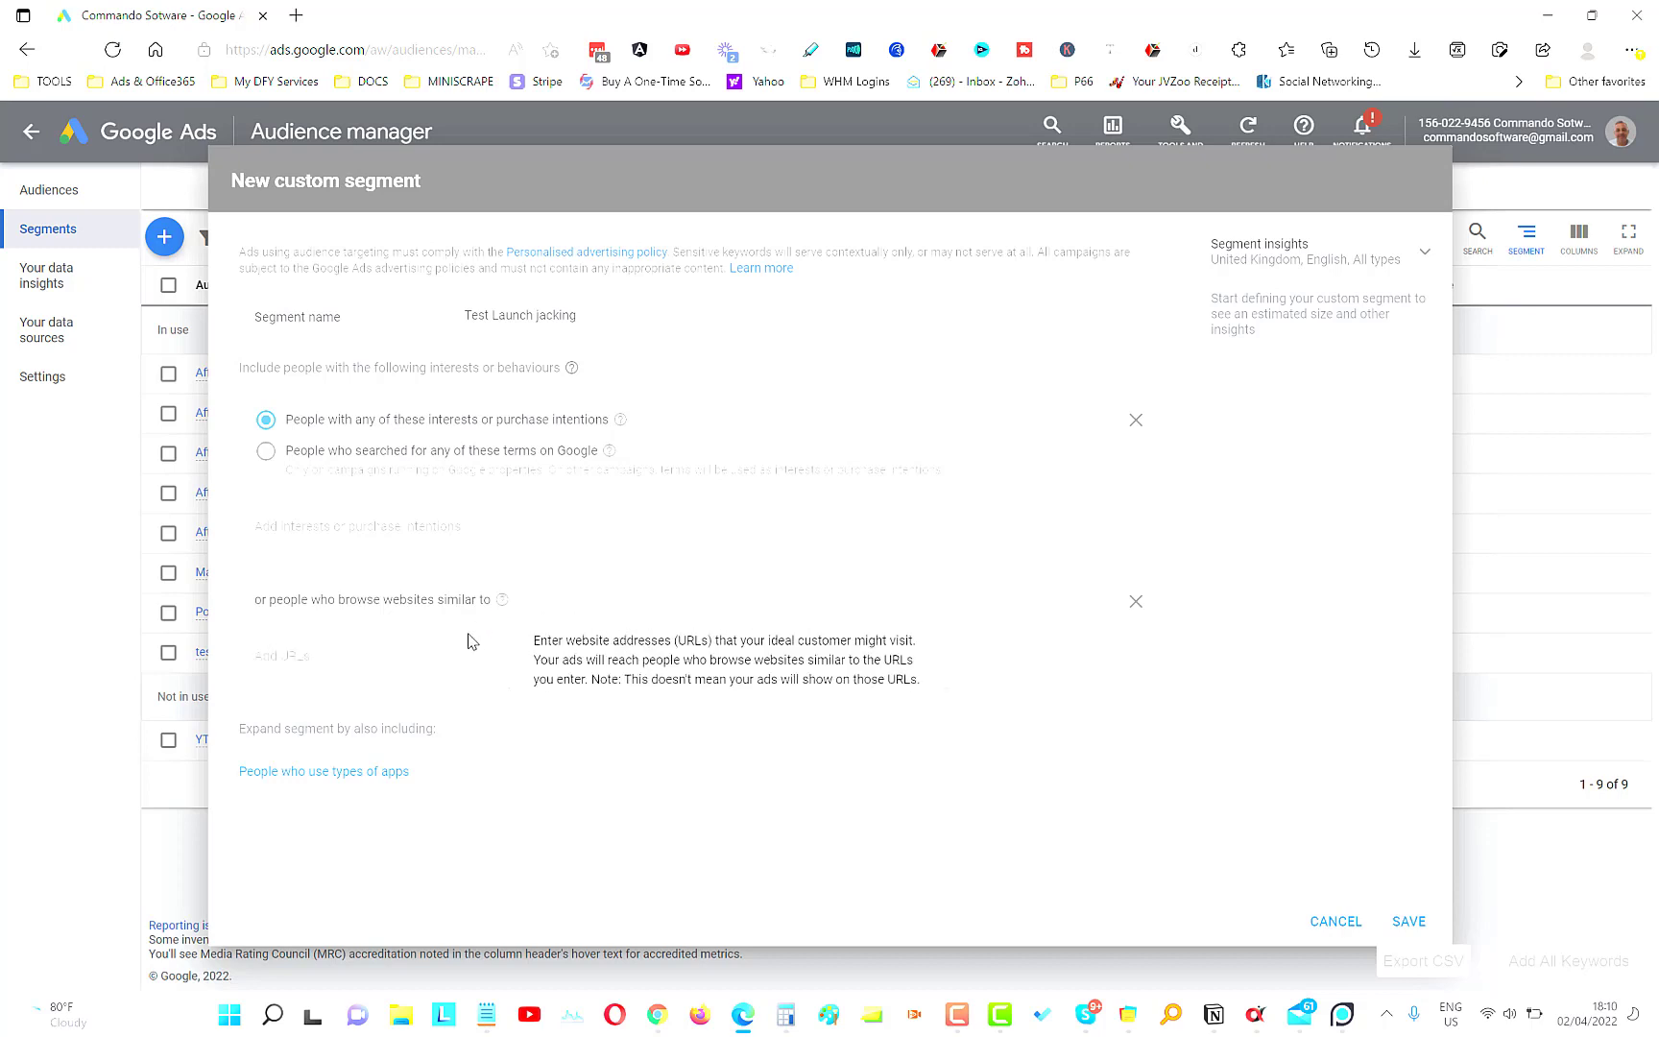
- Add jvzoo.com and warriorplus.com as the similar websites that the segment's audience browses
click(438, 656)
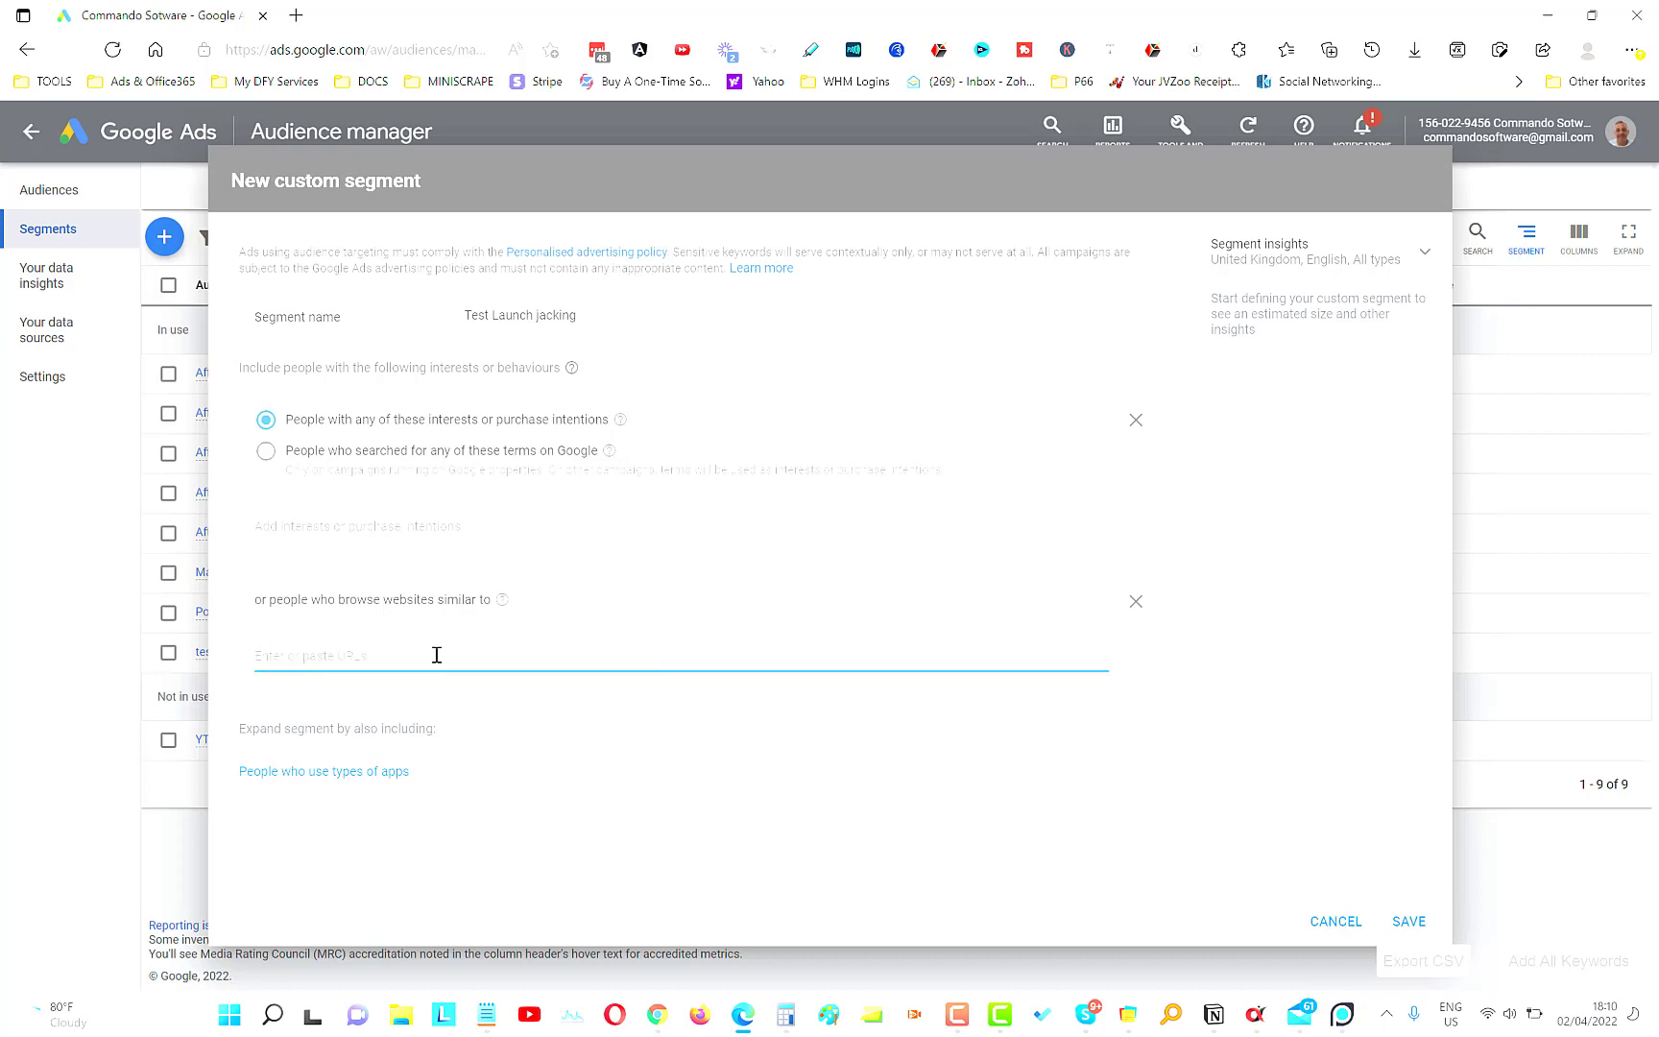
text(jvzoo.com)
key(Return)
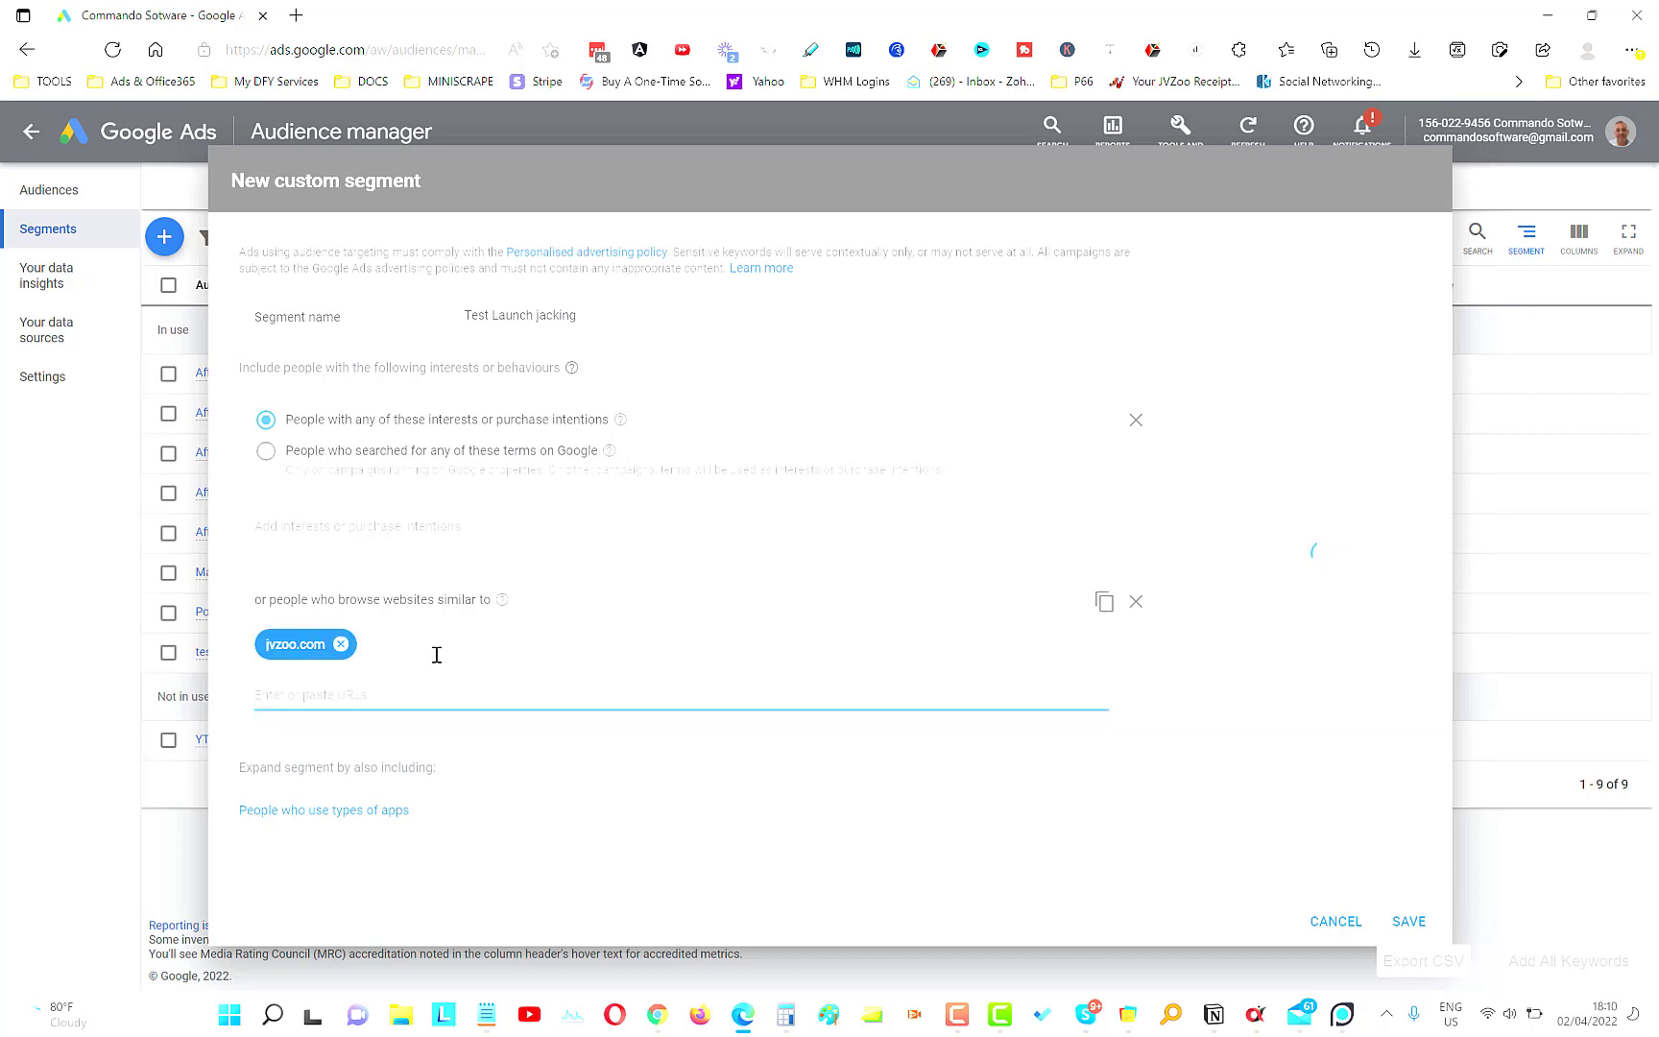
text(warriorpl)
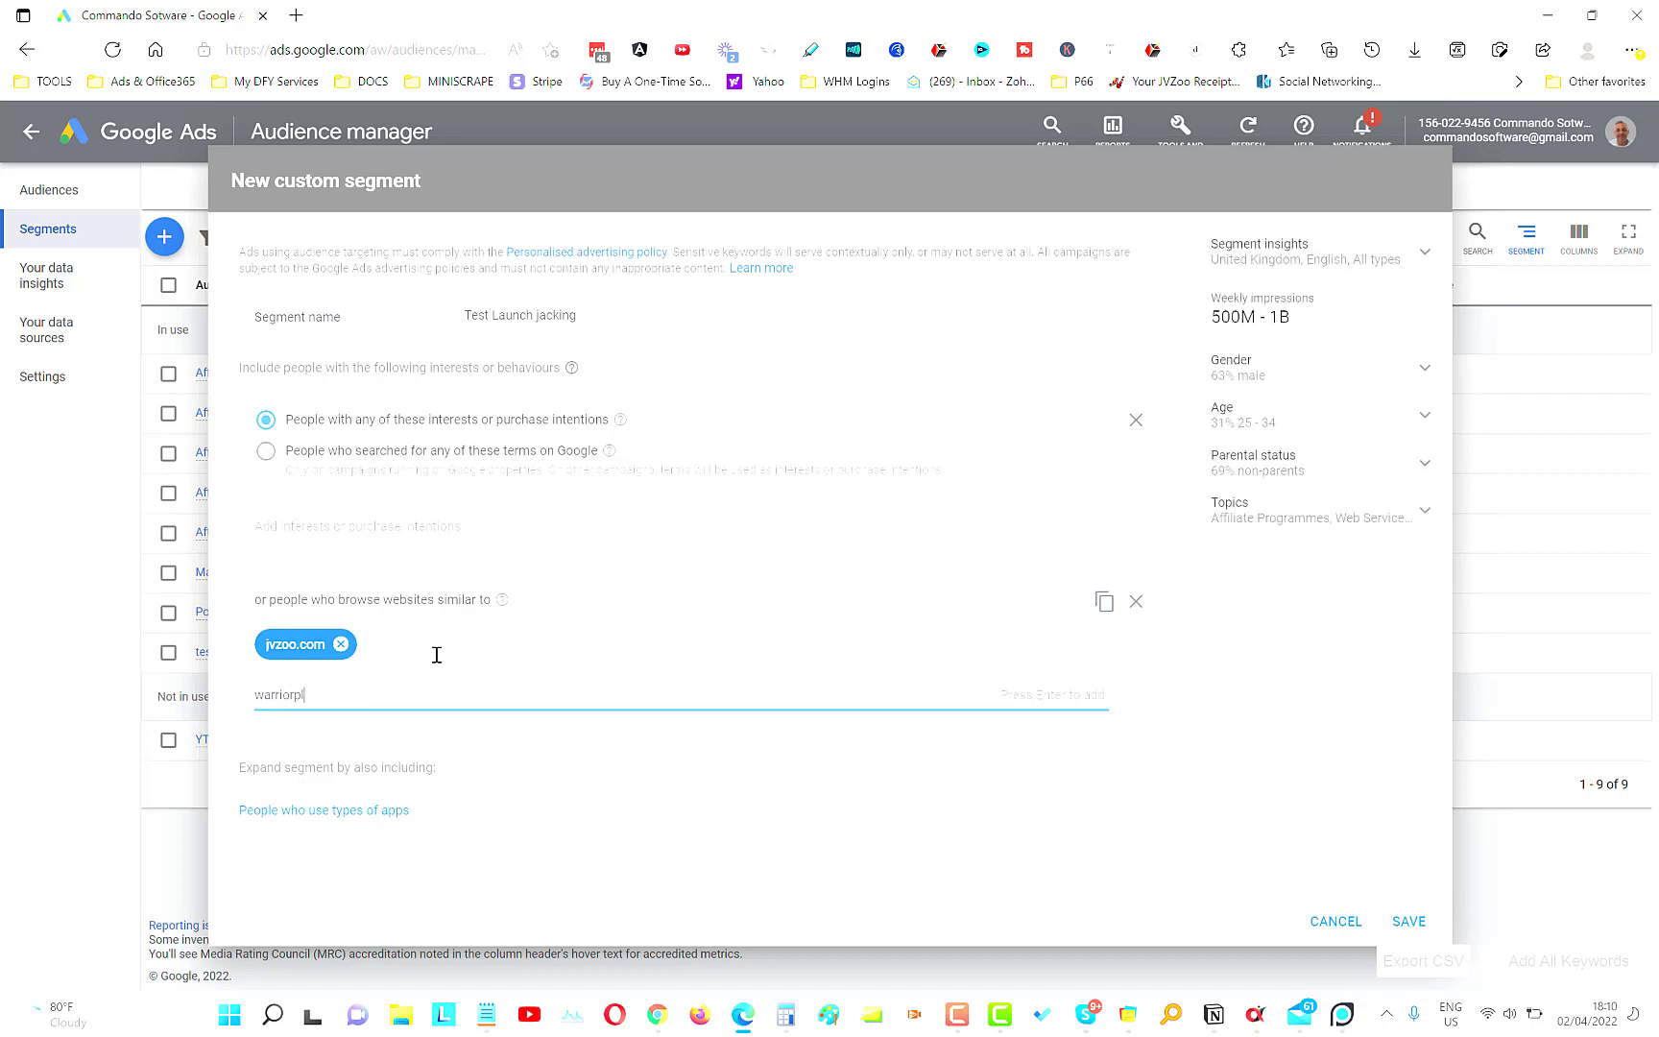
text(us.com)
key(Return)
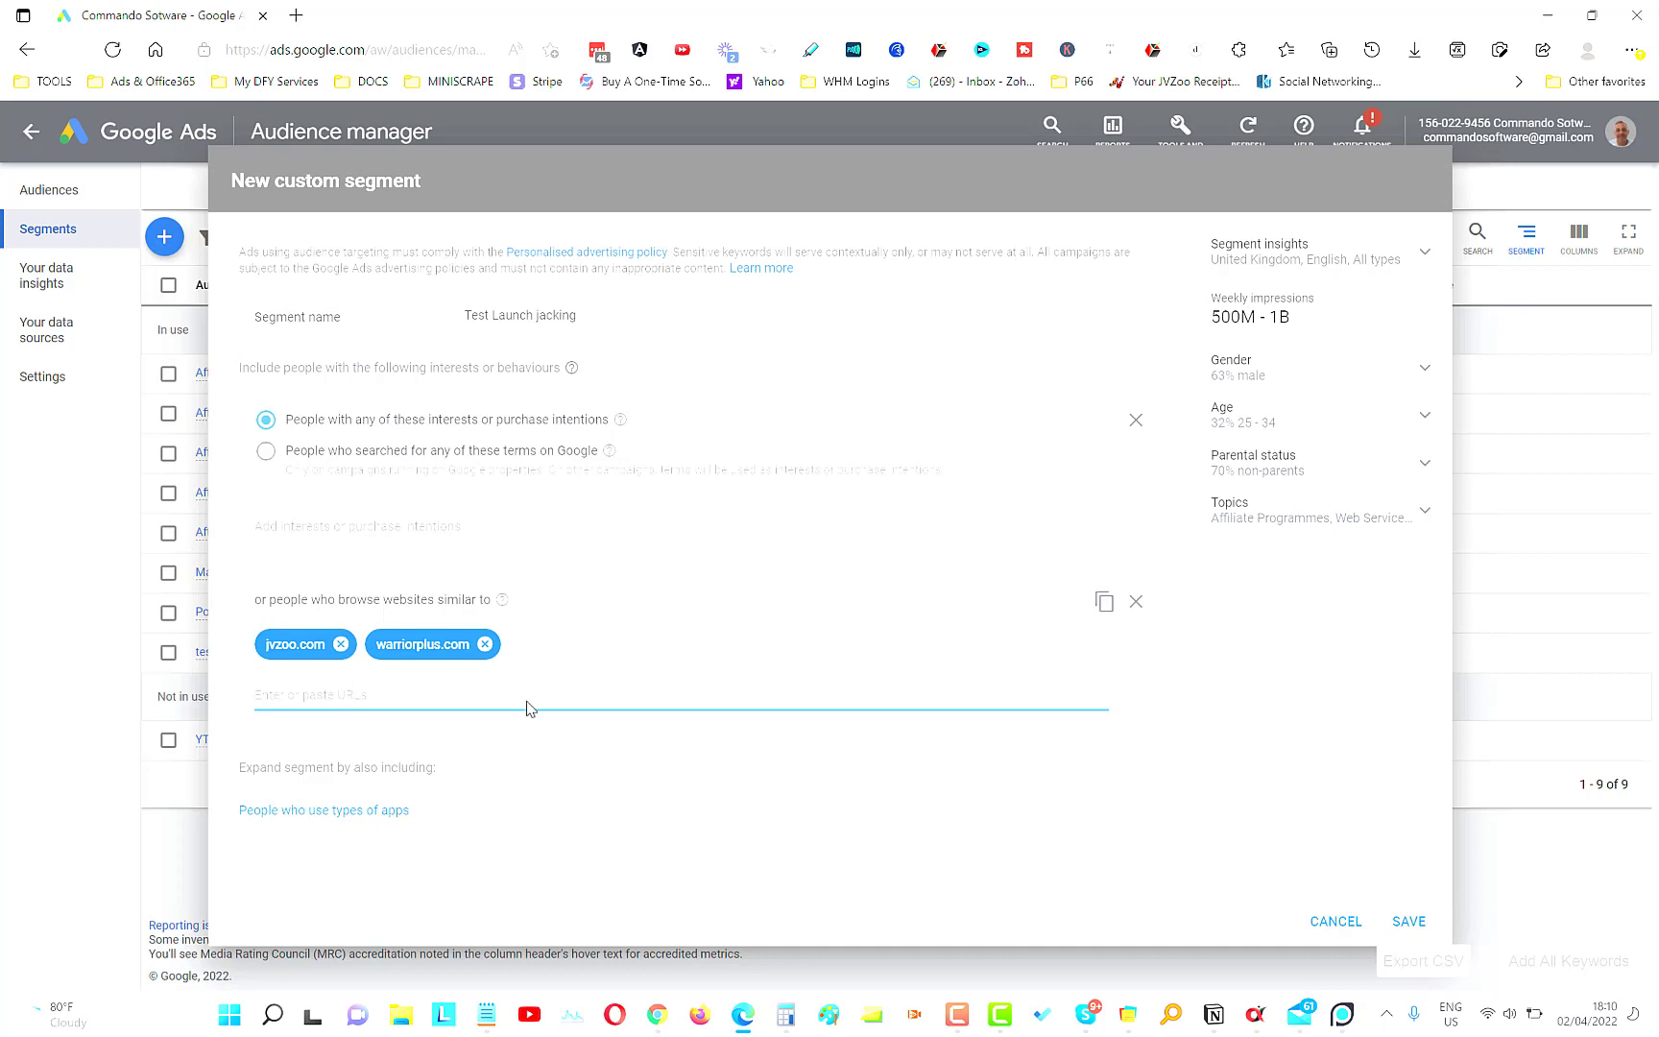
- Add udimi.com and muncheye.com to the segment's similar websites and save the custom segment
text(udimi.com)
key(Return)
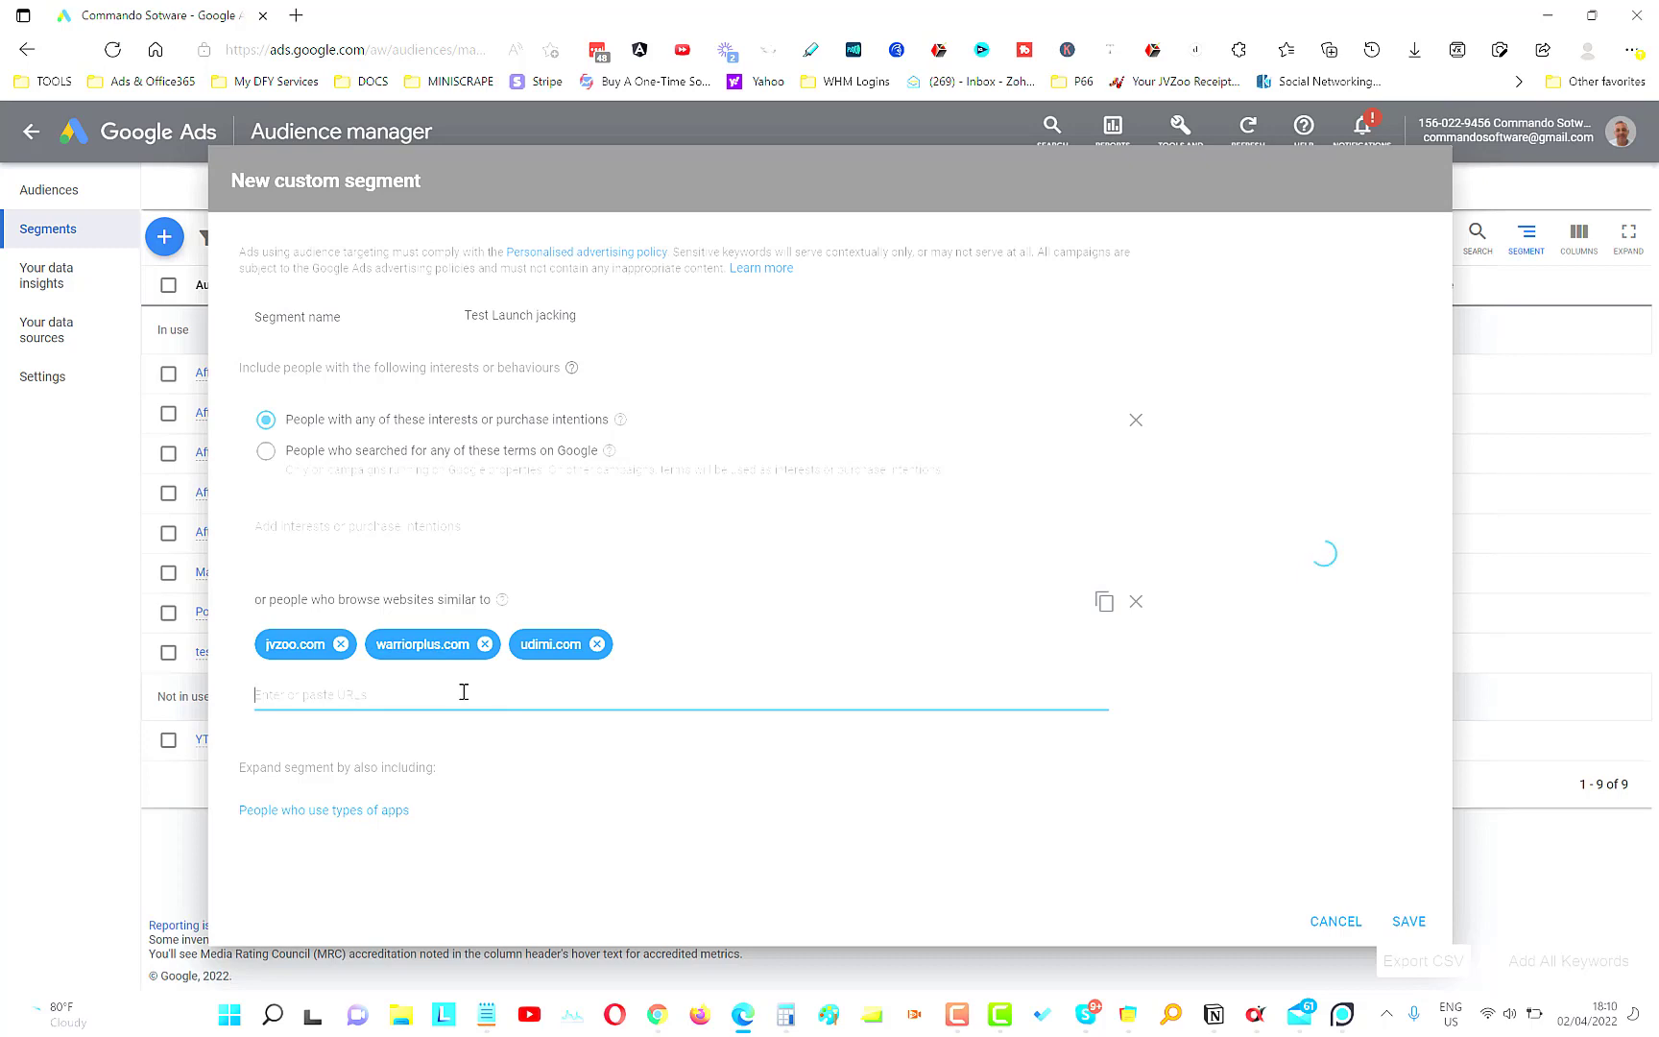
text(mu)
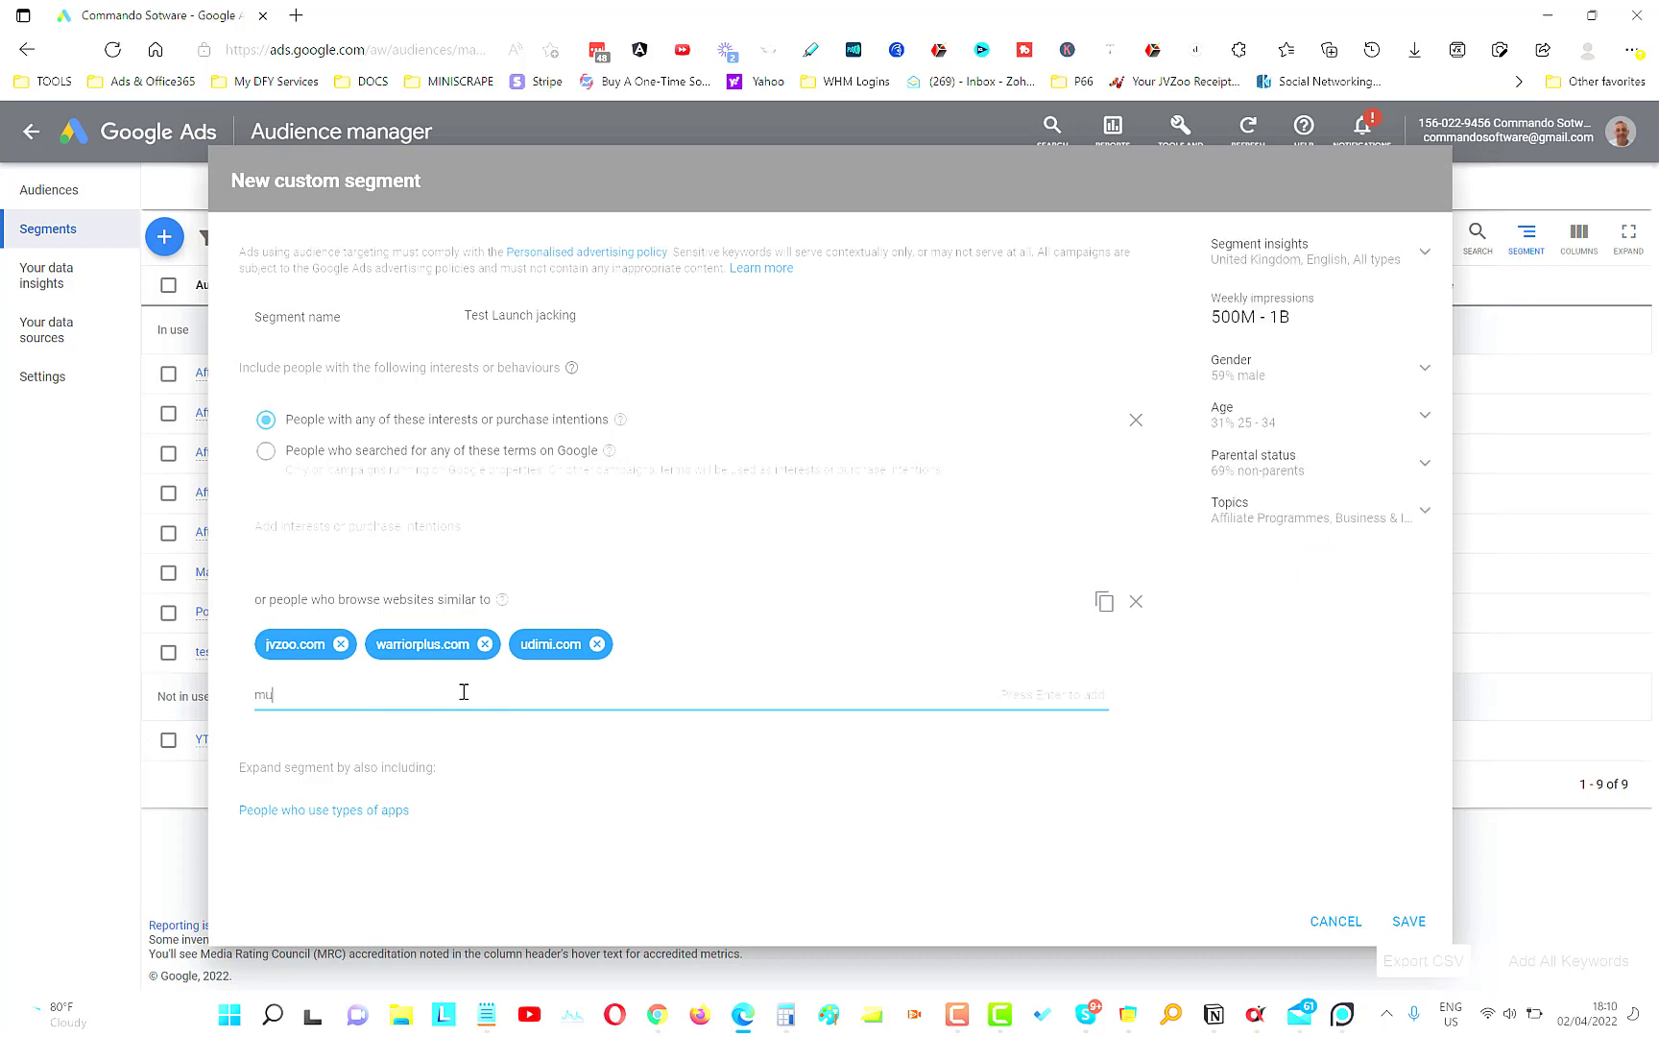
text(ncheye.com)
key(Return)
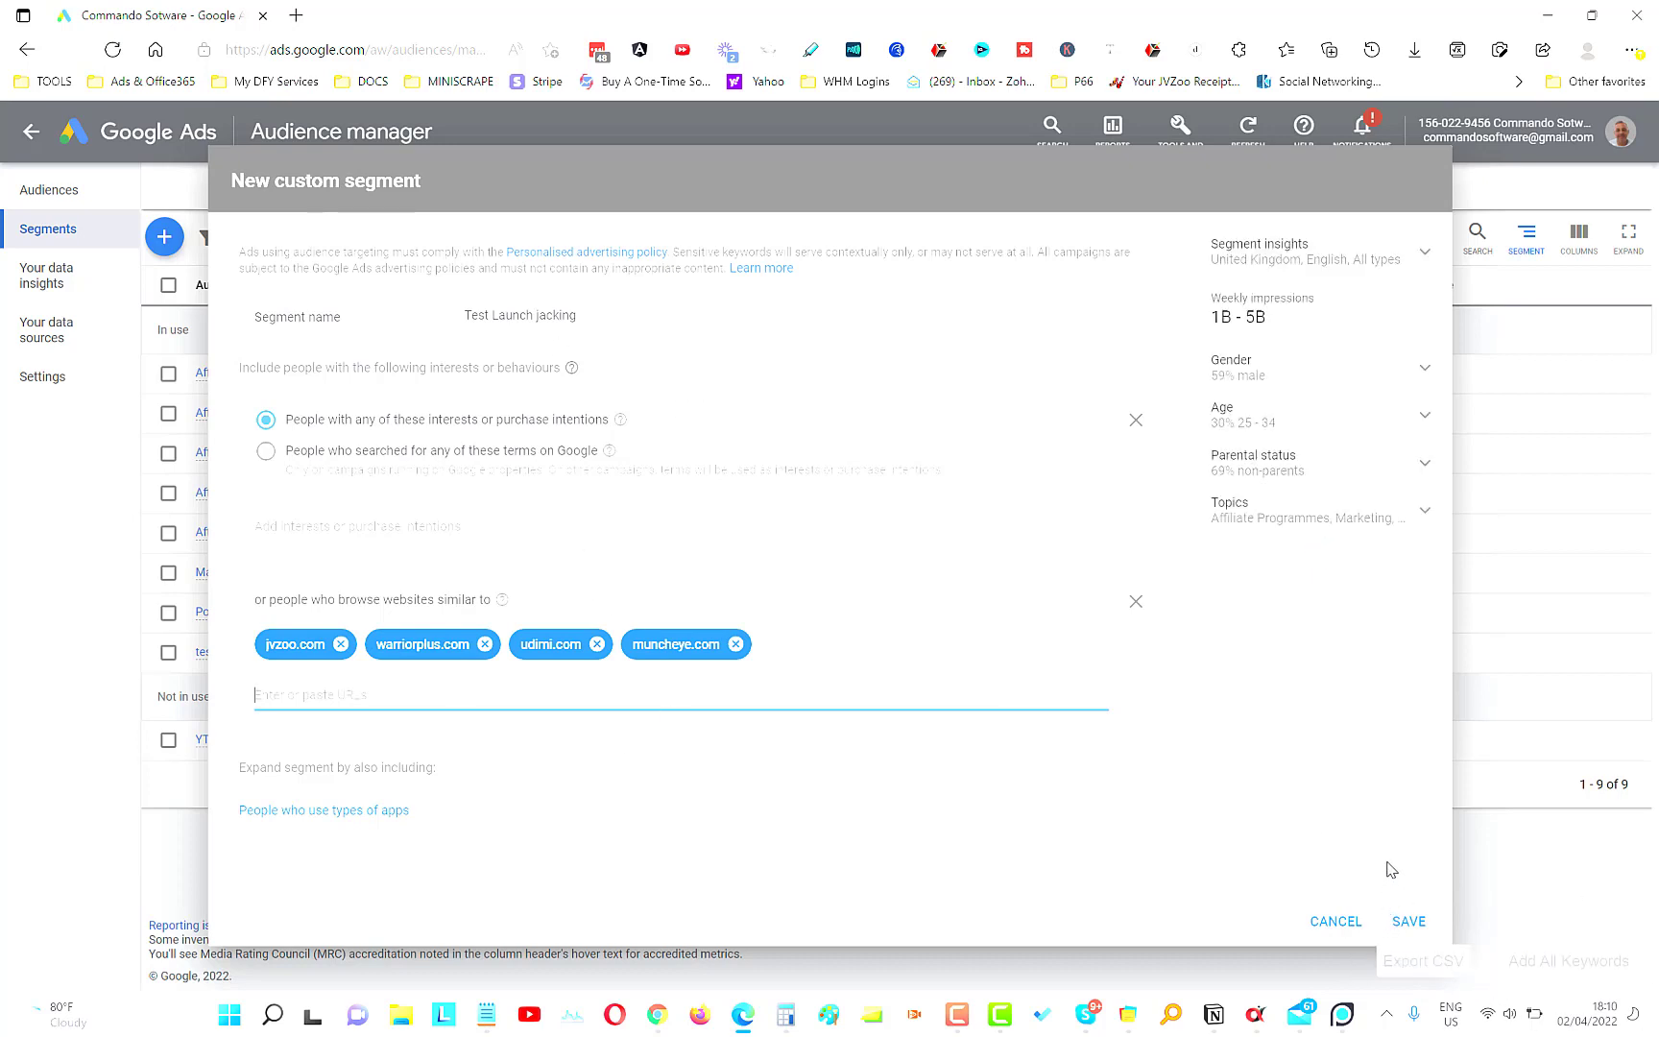
click(1409, 923)
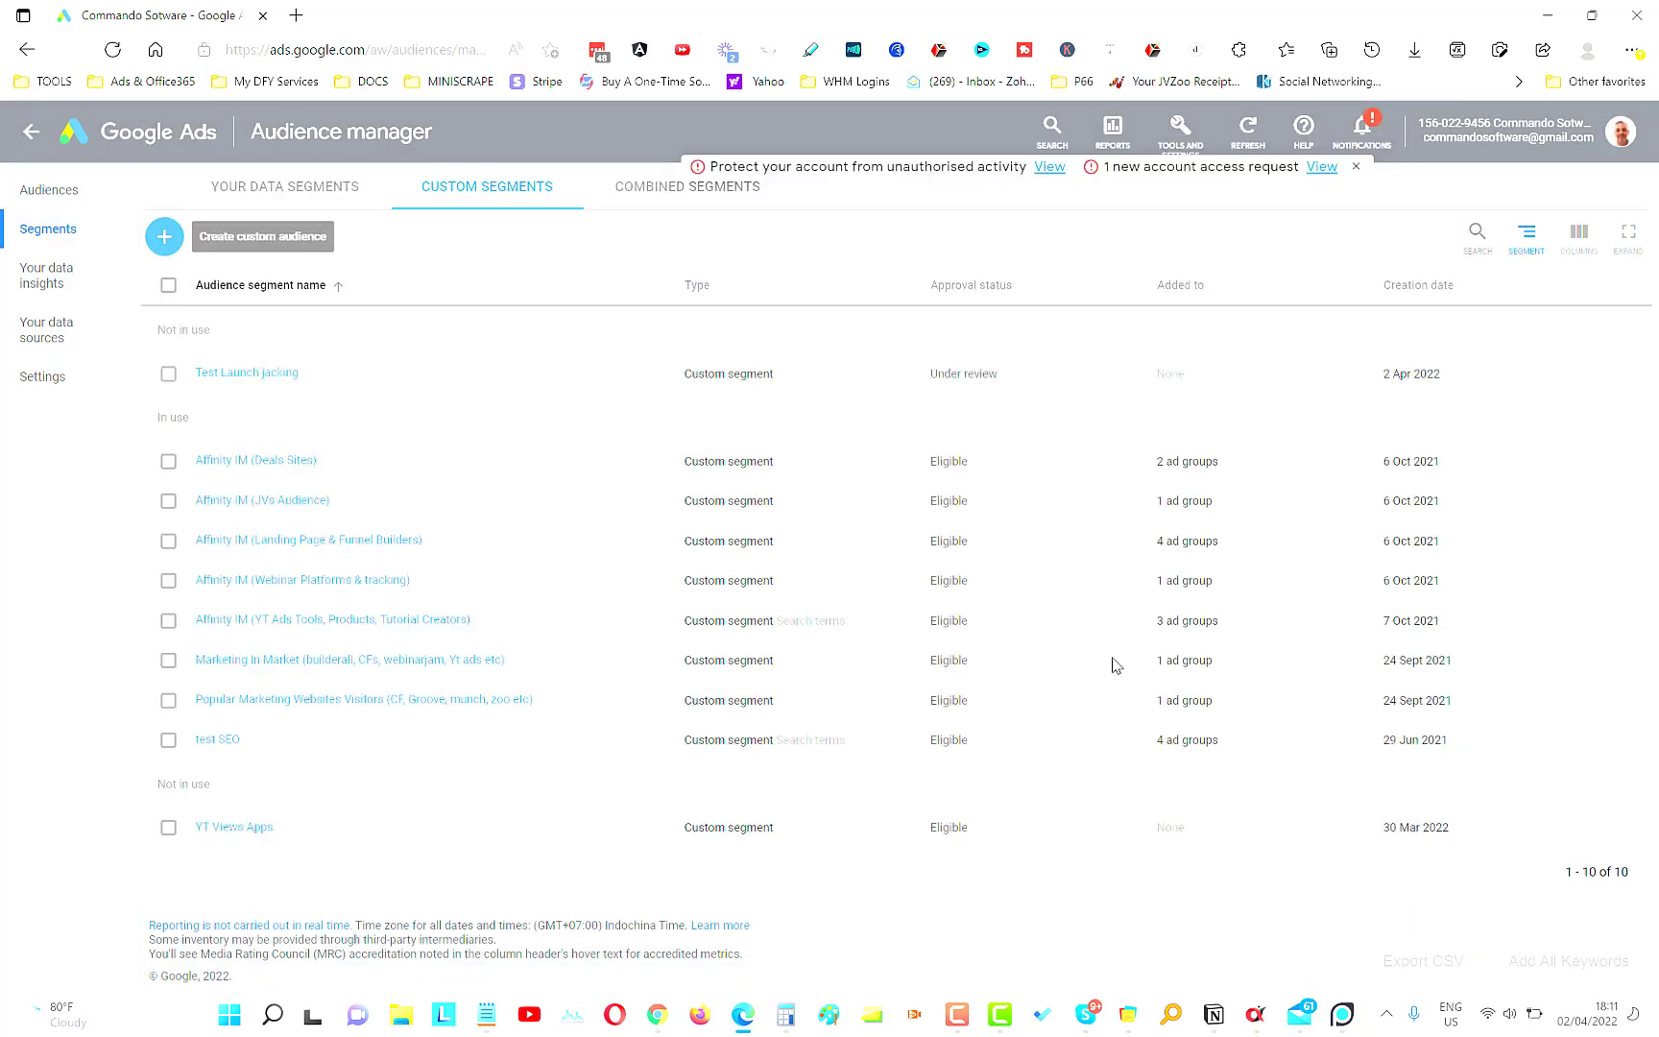